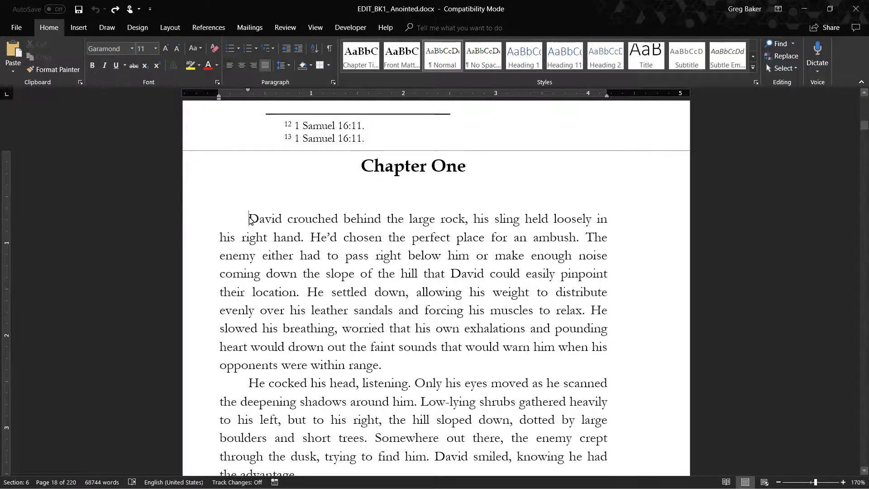
Turn on Track Changes for the manuscript.
{"action": "left_click", "coordinate": [290, 30]}
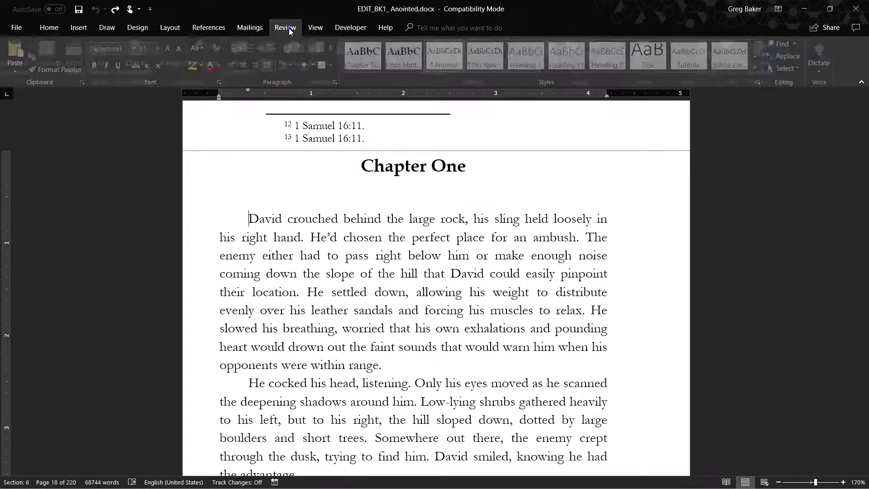
{"action": "left_click", "coordinate": [438, 53]}
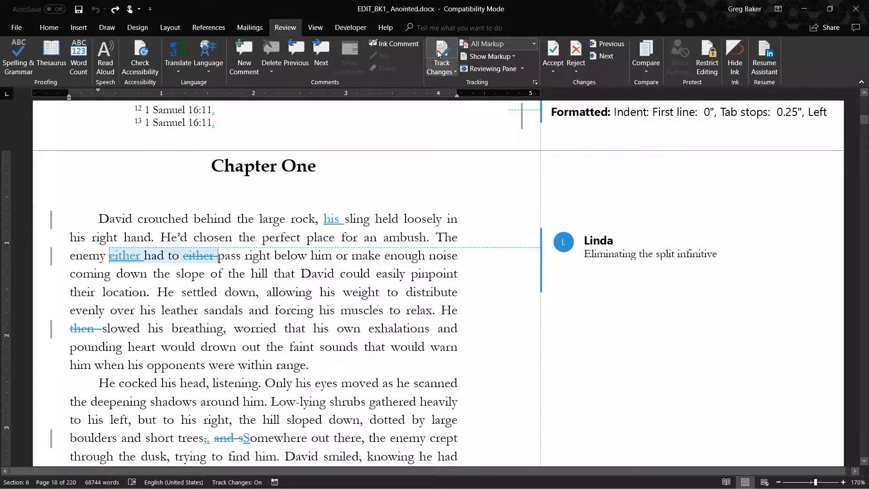
{"action": "left_click", "coordinate": [607, 240]}
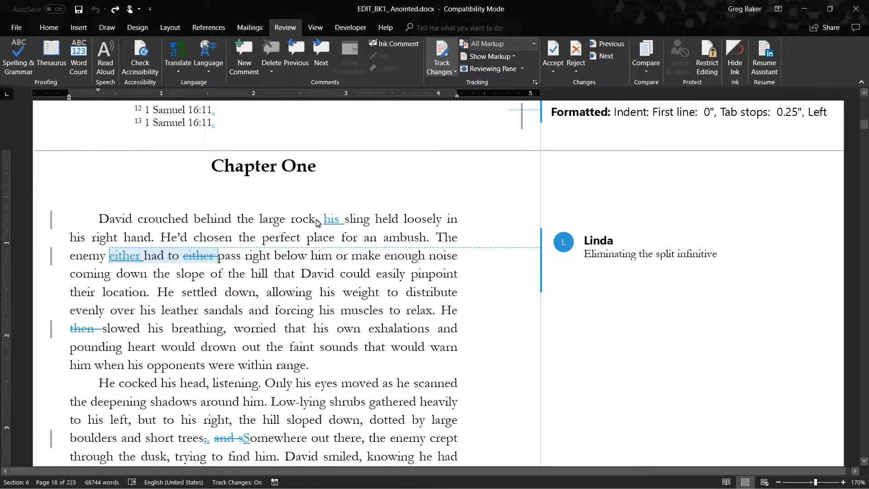
Examine the editor's tracked insertions, deletions, comment and formatting changes in the opening paragraphs of Chapter One.
{"action": "left_click_drag", "start_coordinate": [315, 222], "coordinate": [375, 222]}
{"action": "left_click_drag", "start_coordinate": [187, 254], "coordinate": [170, 256]}
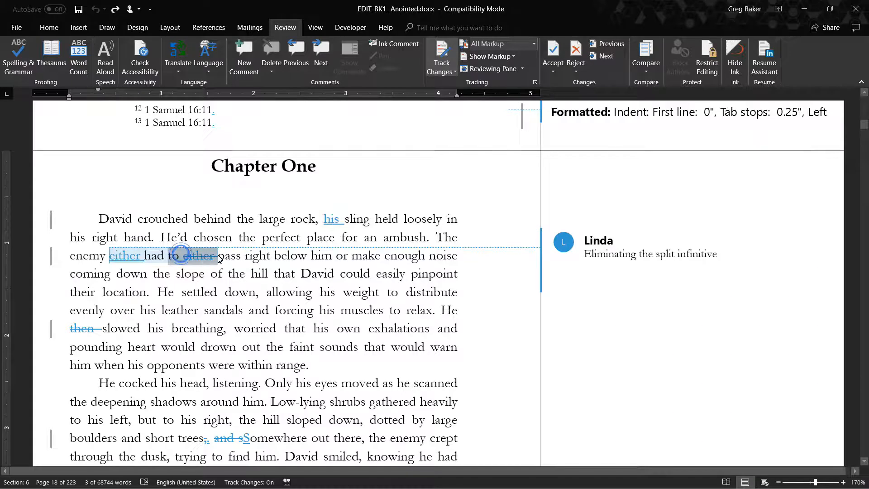
{"action": "left_click", "coordinate": [286, 288]}
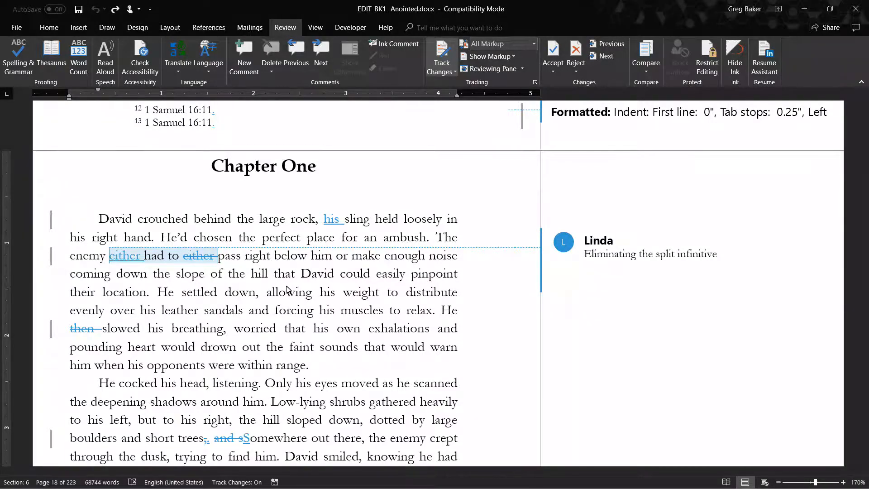
{"action": "scroll", "coordinate": [358, 271], "scroll_direction": "down", "scroll_amount": 5}
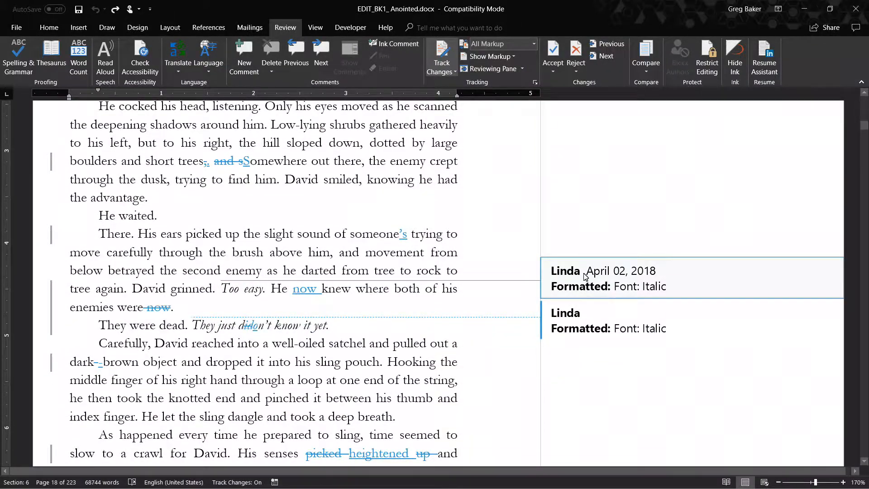
{"action": "left_click", "coordinate": [575, 280]}
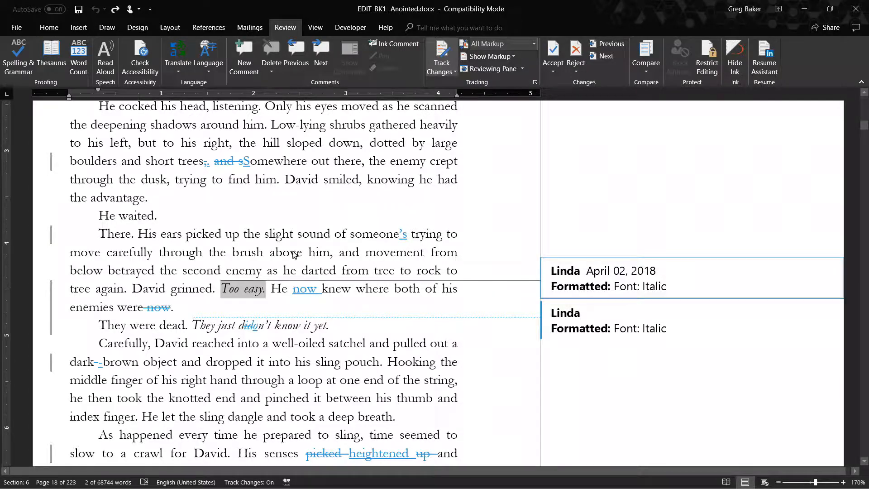
{"action": "scroll", "coordinate": [292, 256], "scroll_direction": "up", "scroll_amount": 6}
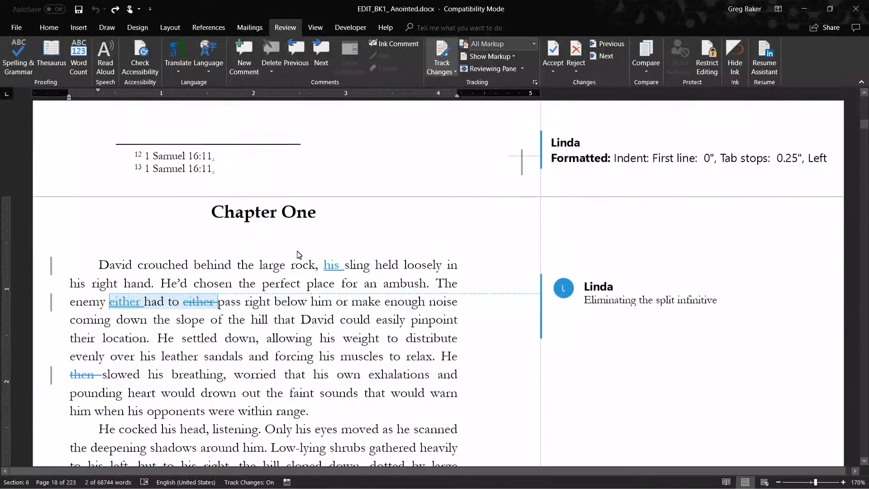
{"action": "scroll", "coordinate": [314, 252], "scroll_direction": "down", "scroll_amount": 3}
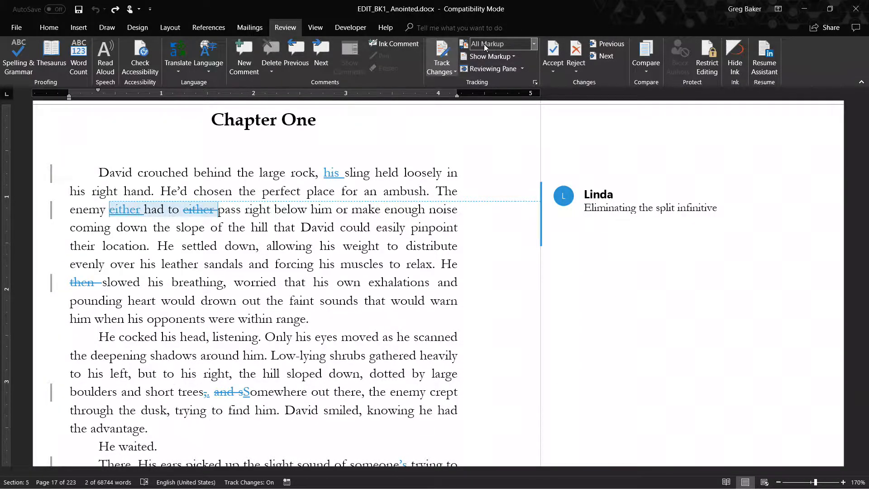
Compare the chapter in Simple Markup, No Markup and Original views, and return to All Markup.
{"action": "left_click", "coordinate": [535, 45]}
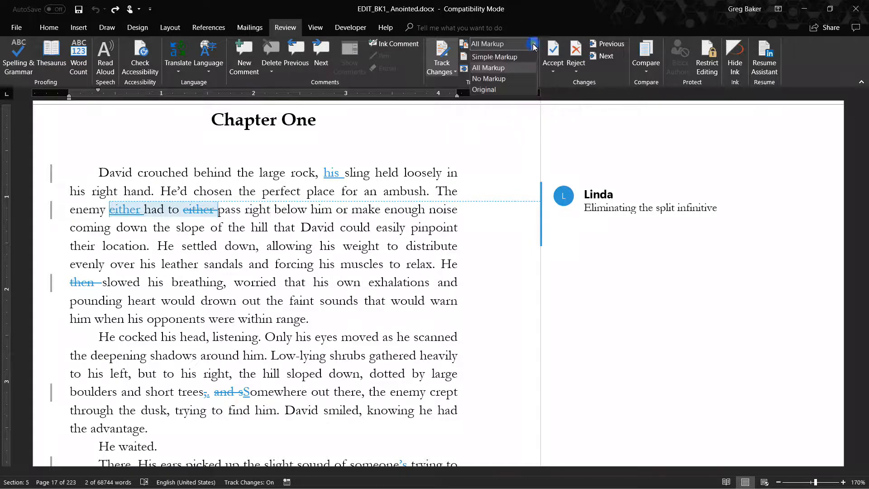
{"action": "left_click", "coordinate": [510, 57]}
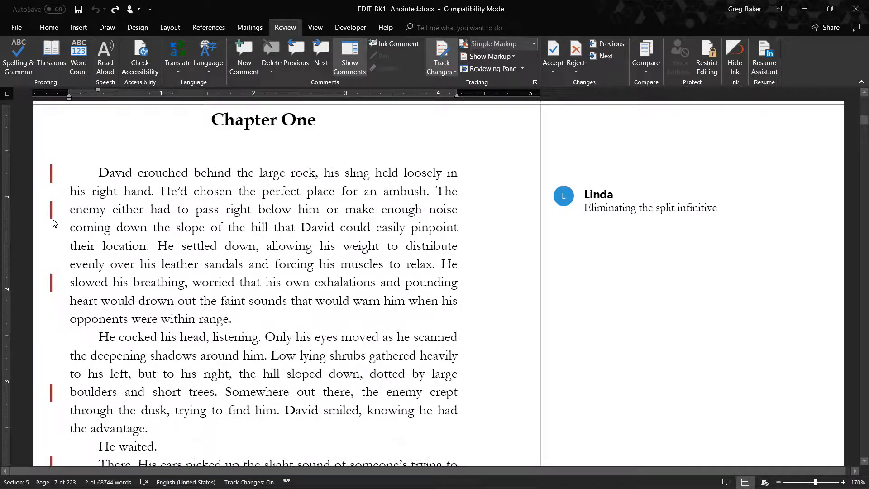
{"action": "left_click", "coordinate": [534, 44]}
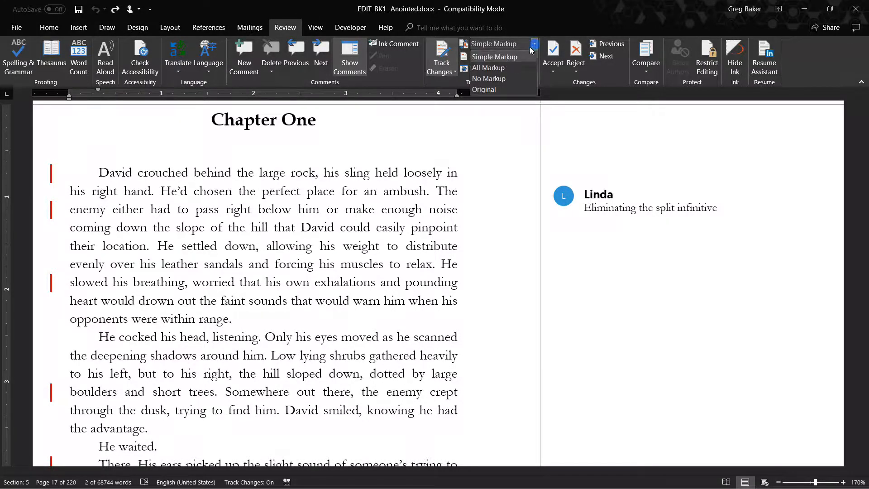
{"action": "left_click", "coordinate": [510, 79]}
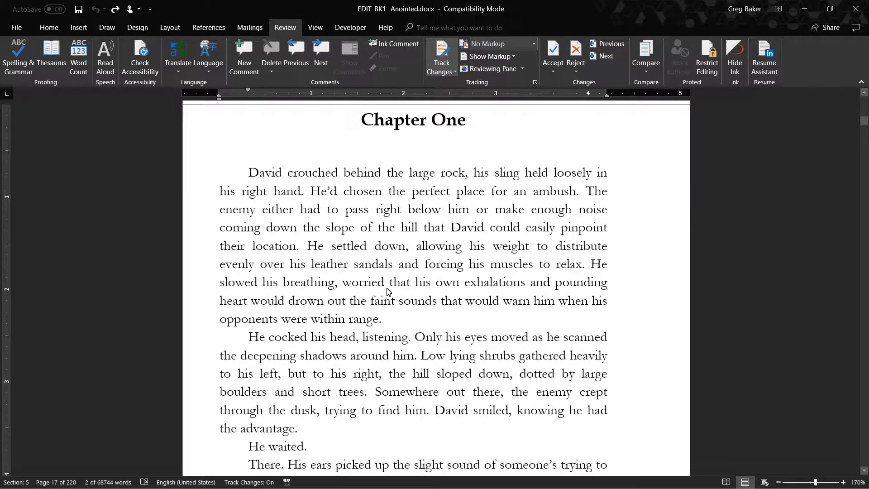
{"action": "left_click", "coordinate": [534, 44]}
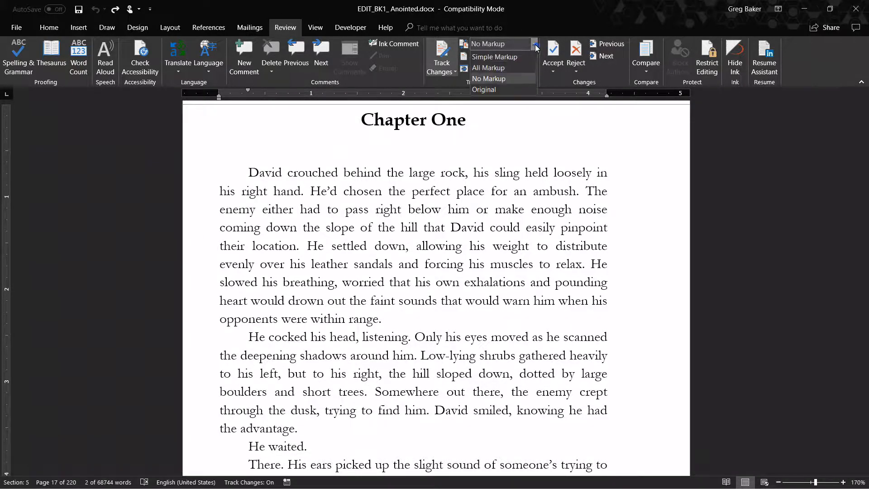
{"action": "left_click", "coordinate": [513, 91]}
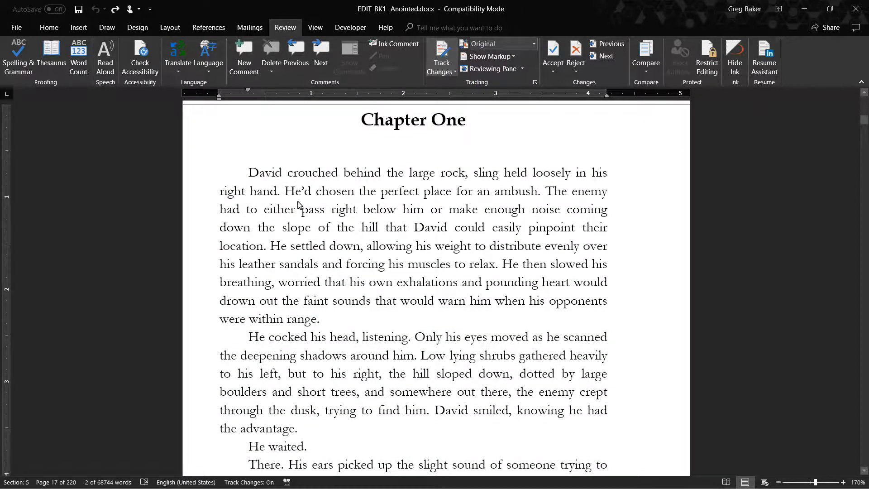
{"action": "left_click", "coordinate": [530, 43]}
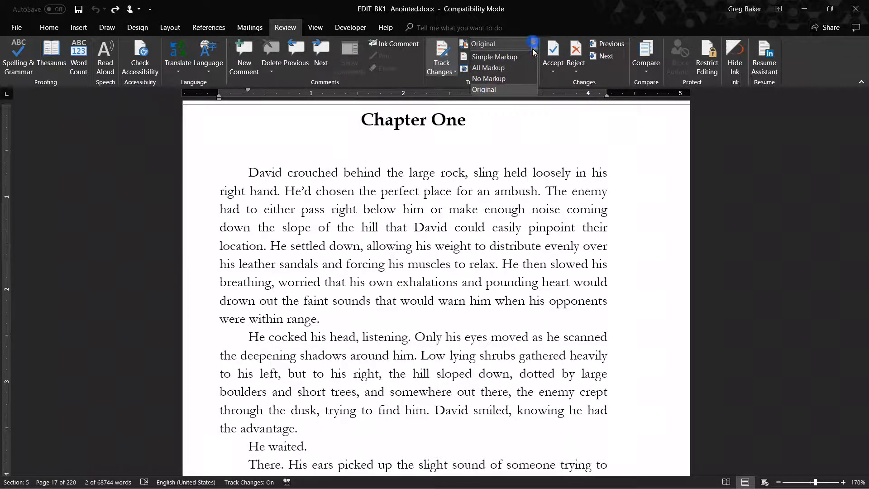
{"action": "left_click", "coordinate": [496, 69]}
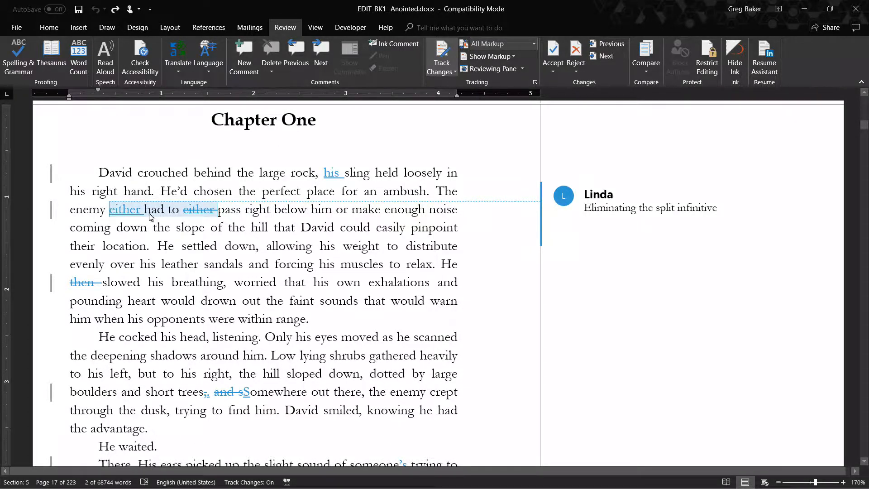
Go to the first tracked change from the start of Chapter One's opening paragraph and accept the inserted "his" before "sling".
{"action": "left_click", "coordinate": [99, 173]}
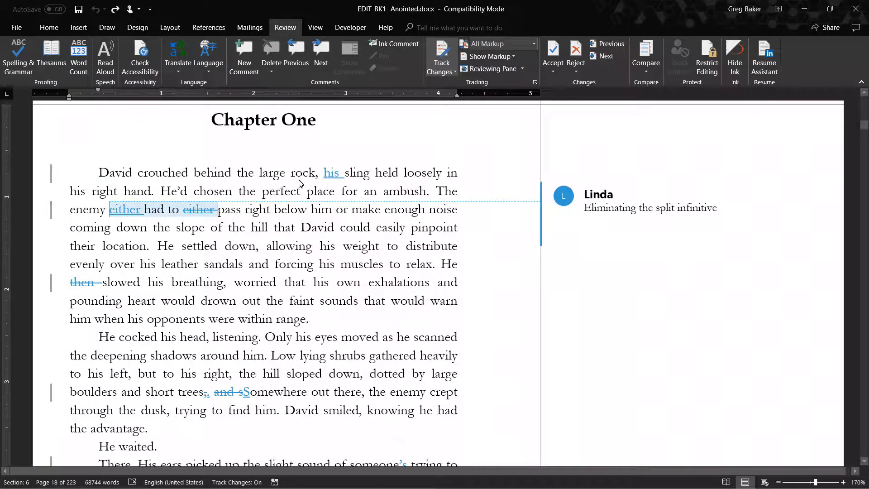
{"action": "left_click", "coordinate": [603, 59]}
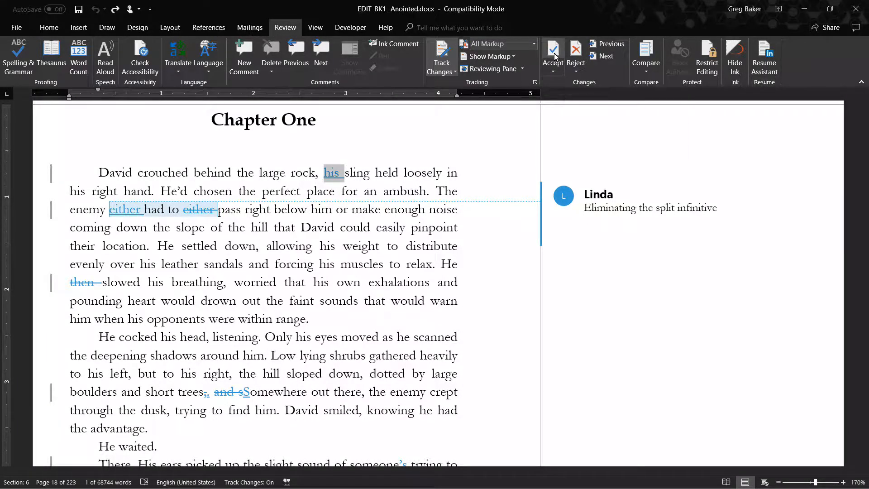
{"action": "left_click", "coordinate": [554, 71]}
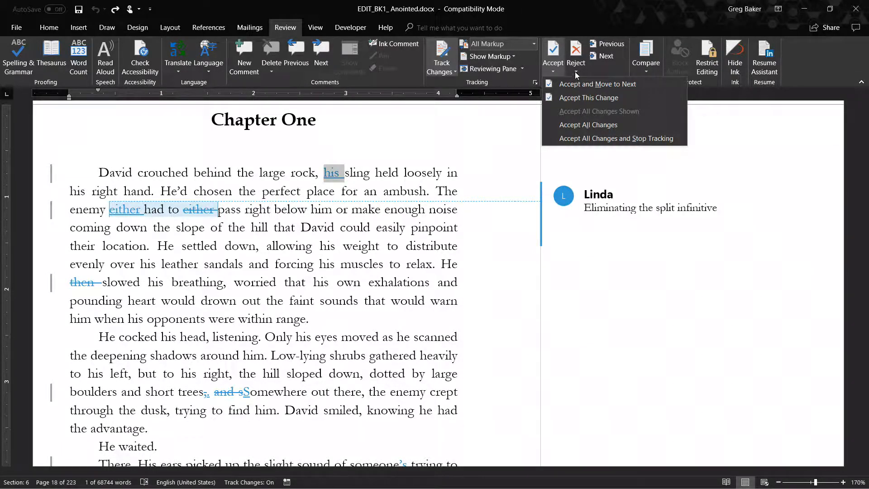
{"action": "left_click", "coordinate": [576, 72]}
{"action": "left_click", "coordinate": [576, 72]}
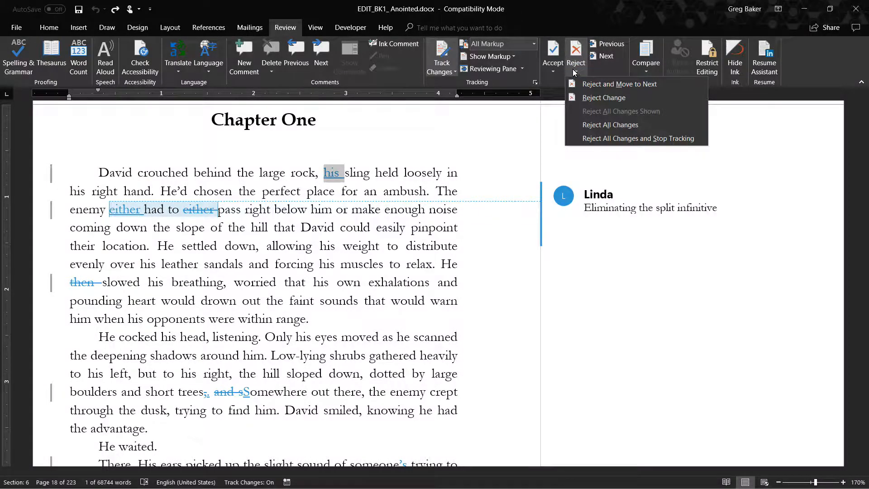
{"action": "left_click", "coordinate": [554, 51]}
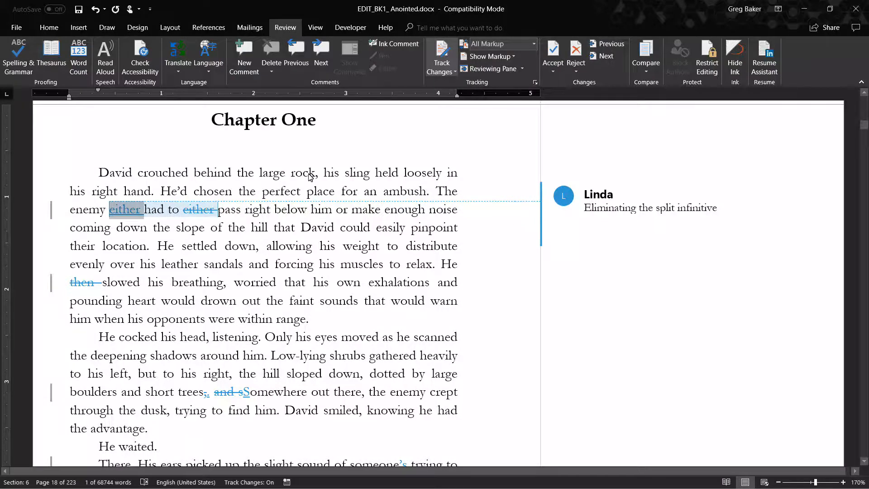
{"action": "double_click", "coordinate": [327, 174]}
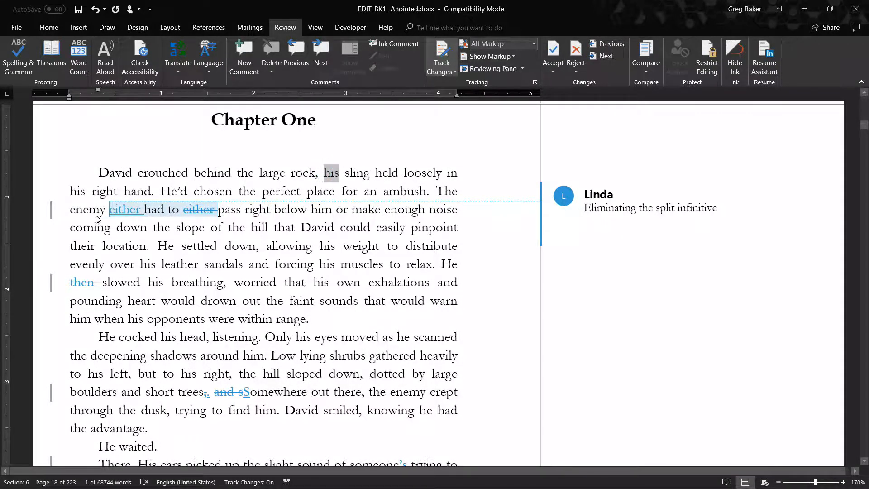
Accept the tracked insertion and deletion of "either" around "had to", and delete the attached comment about the split infinitive.
{"action": "left_click_drag", "start_coordinate": [110, 212], "coordinate": [144, 212]}
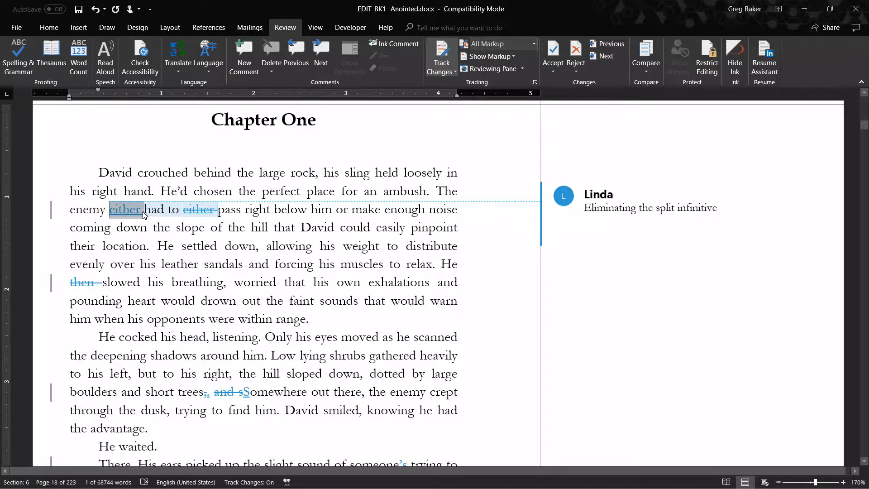
{"action": "left_click", "coordinate": [553, 52]}
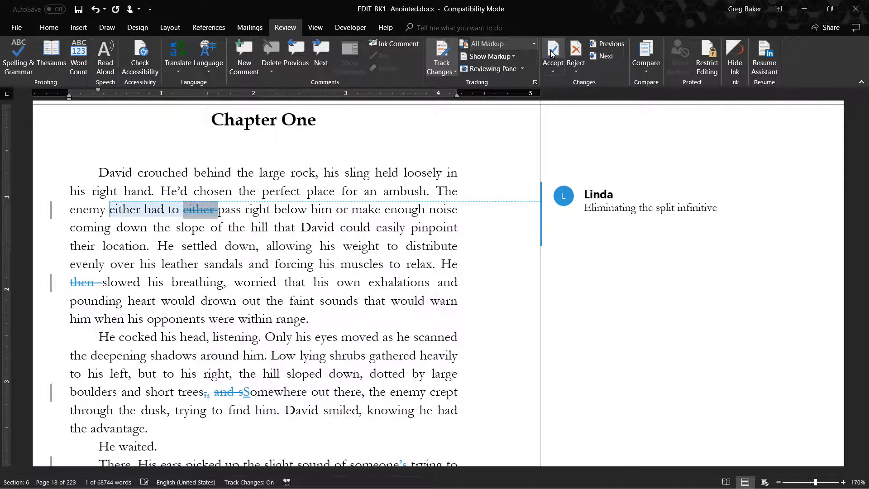
{"action": "left_click", "coordinate": [552, 52]}
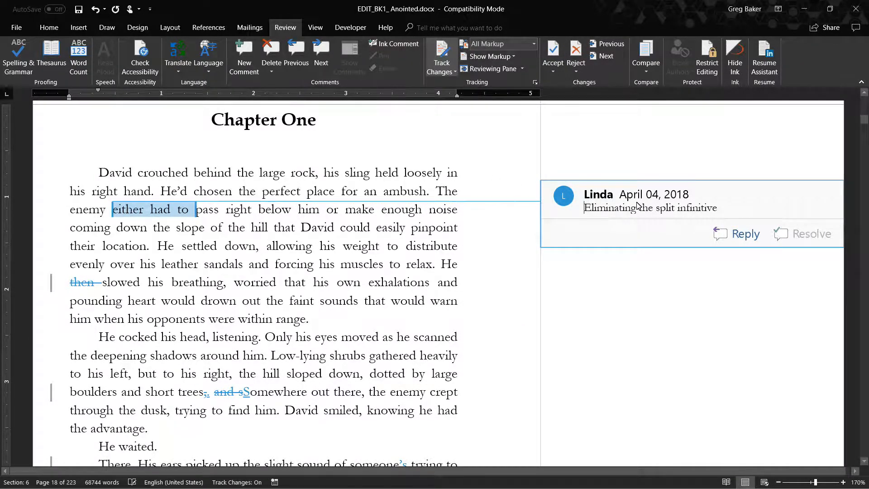
{"action": "left_click", "coordinate": [272, 52]}
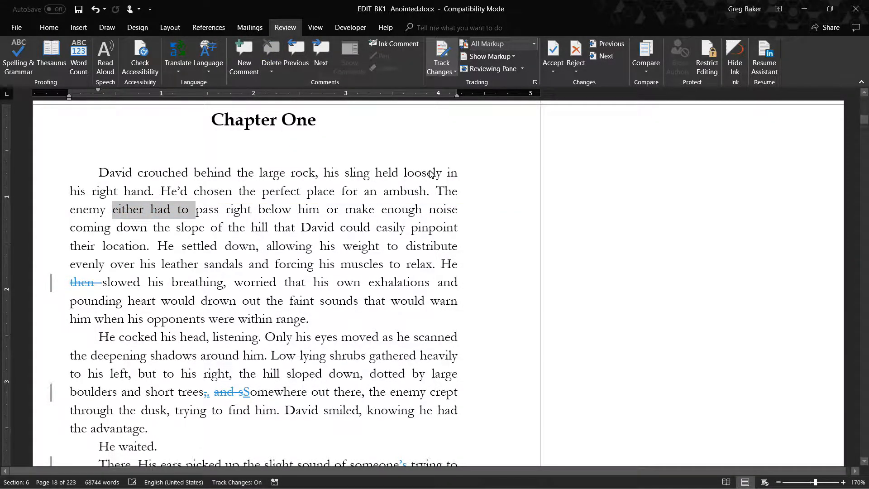
Go to the next tracked change and reject the deletion of "then" before "slowed his breathing".
{"action": "left_click", "coordinate": [606, 56]}
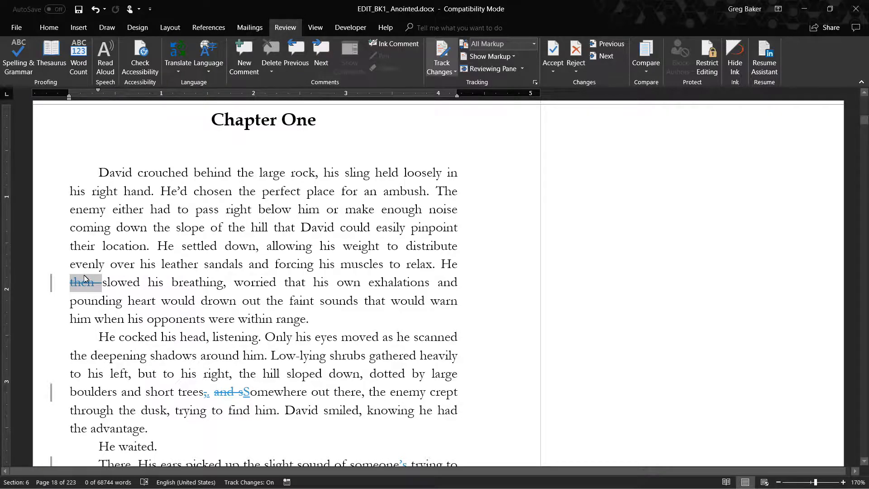
{"action": "left_click", "coordinate": [576, 52]}
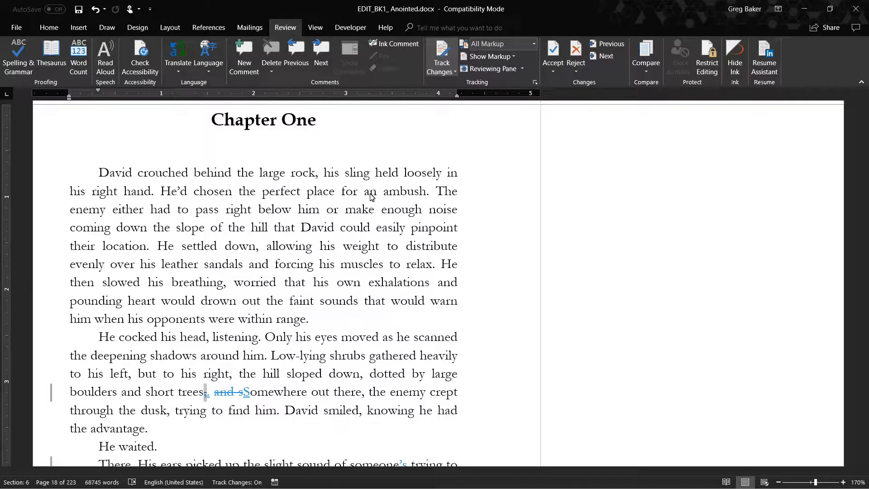
Add the comment "Why did you break this into two sentences?" to the edited text from "short trees" to "Somewhere".
{"action": "scroll", "coordinate": [194, 258], "scroll_direction": "down", "scroll_amount": 3}
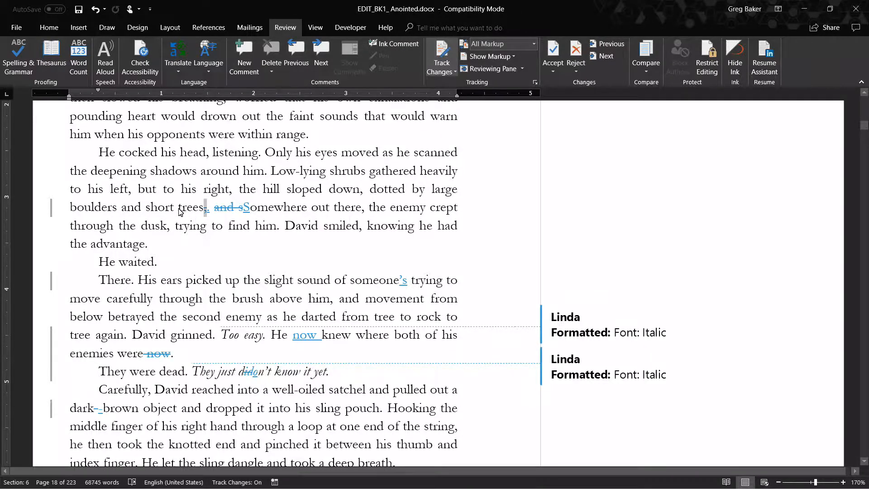
{"action": "left_click", "coordinate": [195, 207]}
{"action": "left_click_drag", "start_coordinate": [176, 208], "coordinate": [306, 211]}
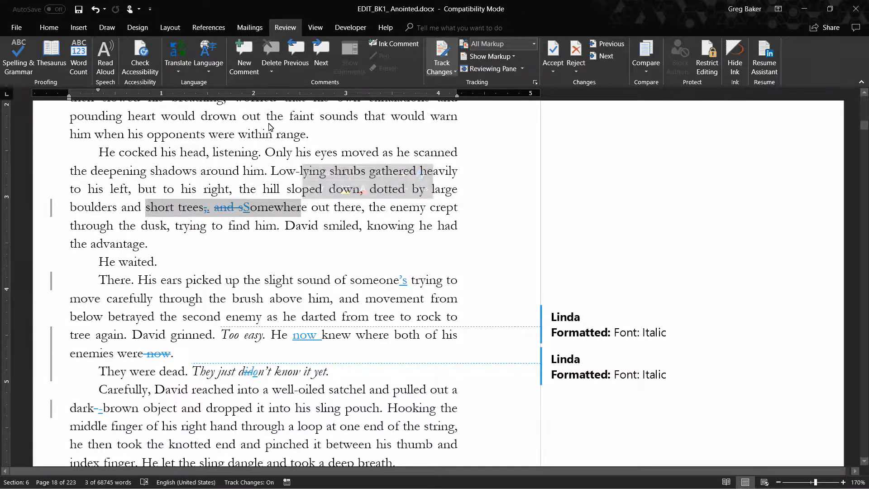
{"action": "left_click", "coordinate": [246, 53]}
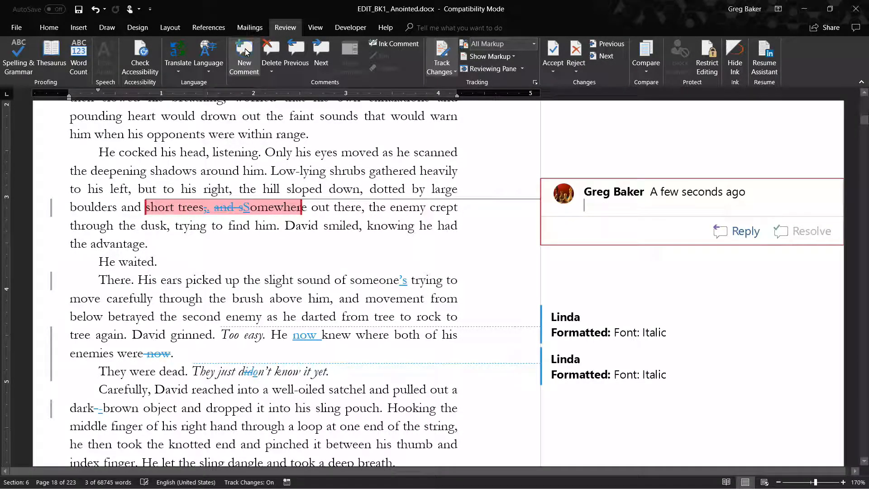
{"action": "type", "text": "Why "}
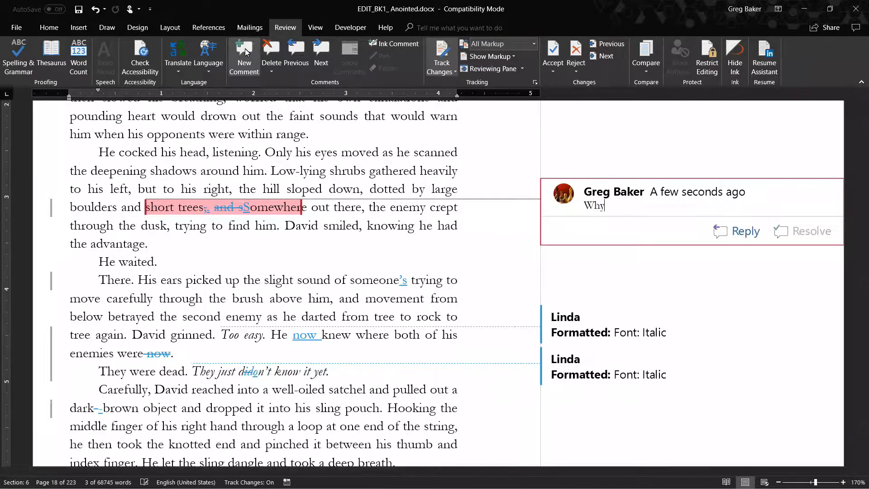
{"action": "type", "text": "did you break th"}
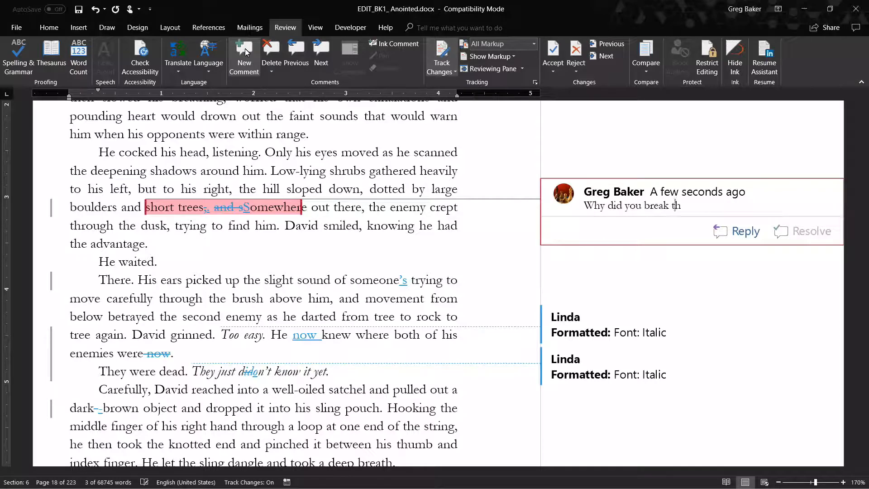
{"action": "type", "text": "is into two sentences."}
{"action": "key", "text": "BackSpace"}
{"action": "type", "text": "?"}
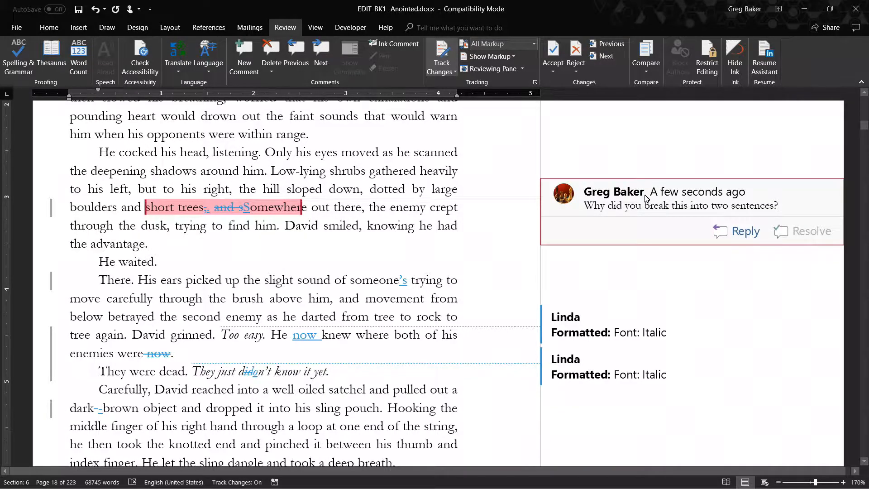
Start a reply to the comment on the "short trees" edit, and delete the comment together with its empty reply.
{"action": "left_click", "coordinate": [745, 236]}
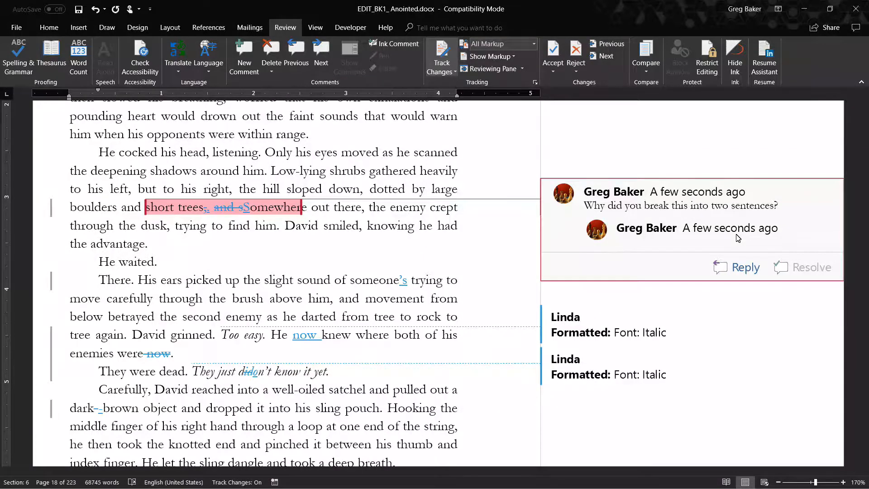
{"action": "left_click", "coordinate": [274, 46]}
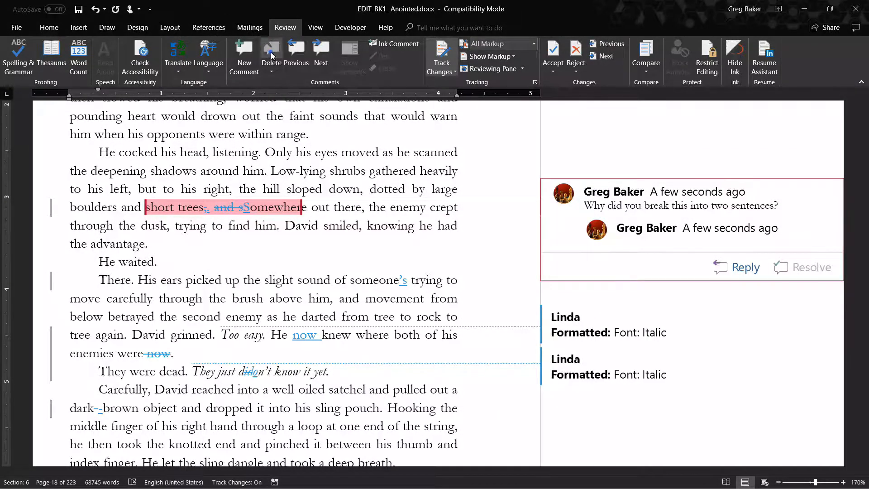
{"action": "left_click", "coordinate": [659, 198]}
{"action": "left_click", "coordinate": [270, 47]}
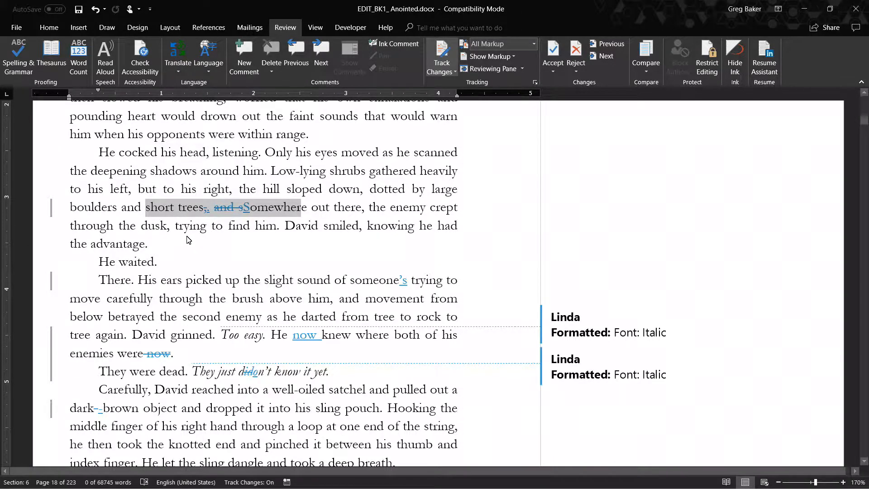
Go to the tracked insertion of "now" before "knew where both" and accept it along with the deletion of "now" after "enemies were".
{"action": "scroll", "coordinate": [189, 240], "scroll_direction": "down", "scroll_amount": 2}
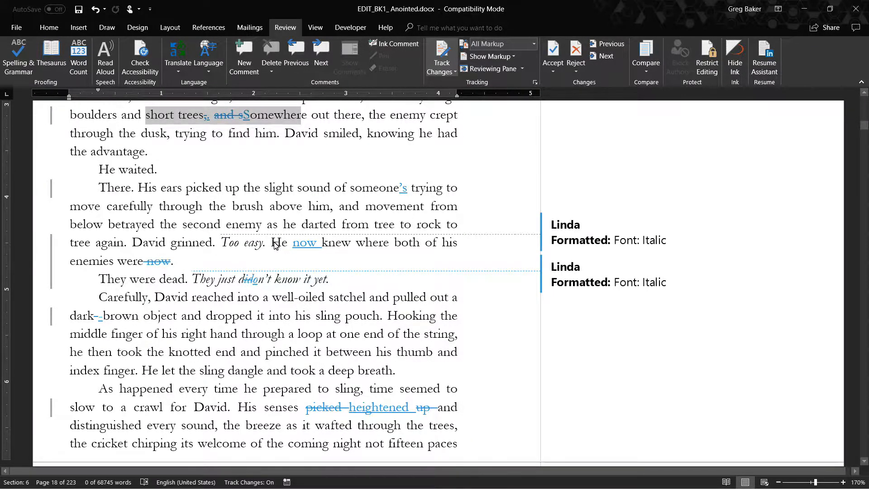
{"action": "left_click", "coordinate": [272, 243]}
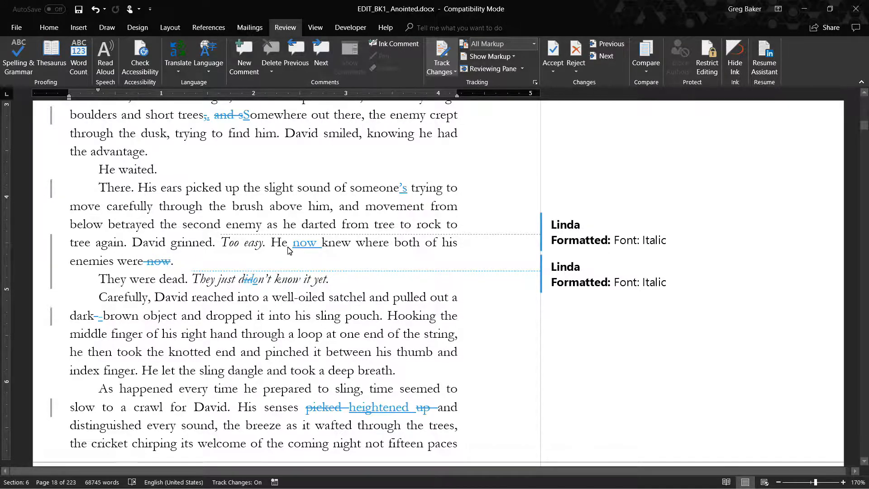
{"action": "left_click", "coordinate": [609, 56]}
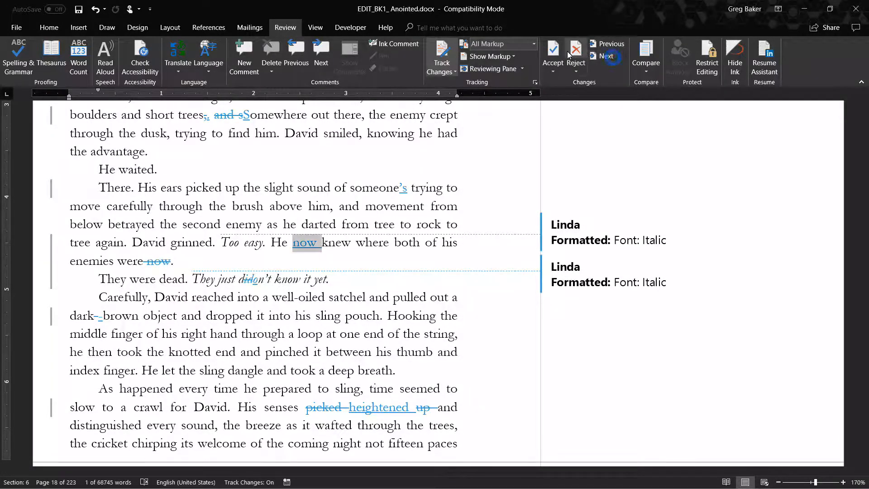
{"action": "left_click", "coordinate": [553, 49]}
{"action": "left_click", "coordinate": [553, 50]}
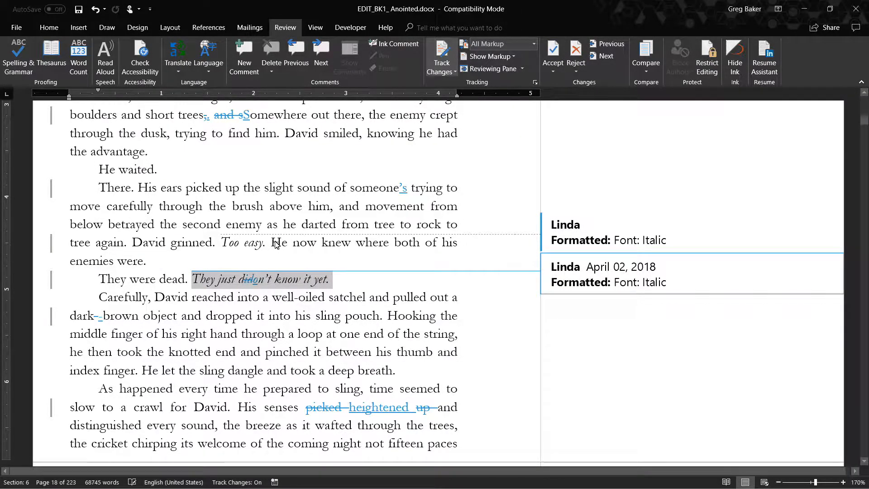
Insert the tracked text "and he also knew what he needed to do" after "enemies were".
{"action": "left_click", "coordinate": [144, 263]}
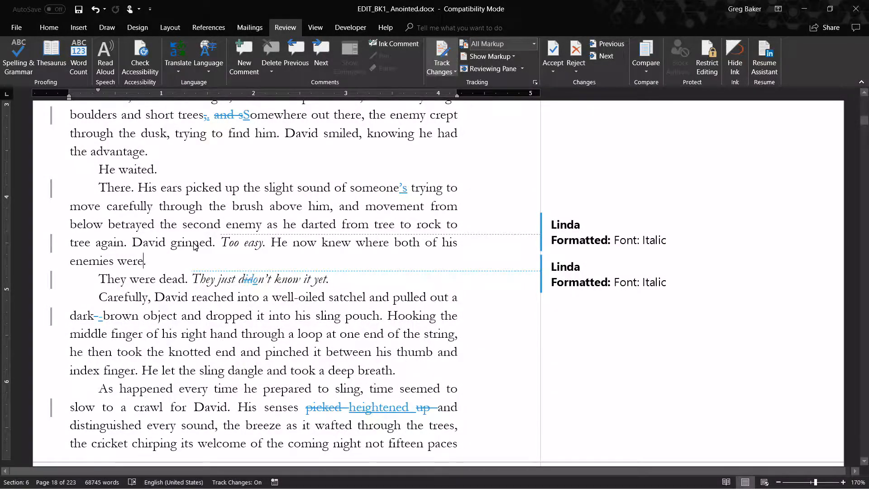
{"action": "type", "text": "and he als"}
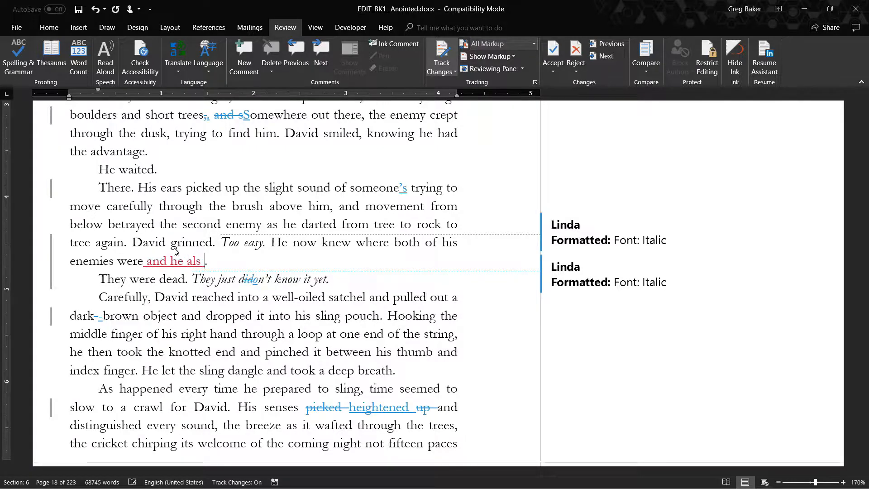
{"action": "key", "text": "BackSpace"}
{"action": "type", "text": "o knew what he nedd"}
{"action": "key", "text": "BackSpace"}
{"action": "key", "text": "BackSpace"}
{"action": "type", "text": "eded to do"}
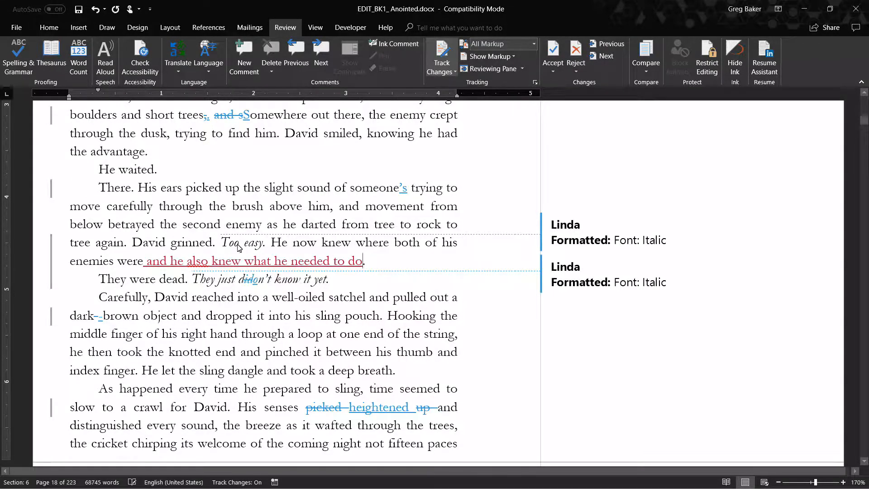
Step through the tracked changes from Chapter One's opening paragraph to the inserted phrase after "enemies were".
{"action": "mouse_move", "coordinate": [252, 267]}
{"action": "scroll", "coordinate": [269, 264], "scroll_direction": "up", "scroll_amount": 6}
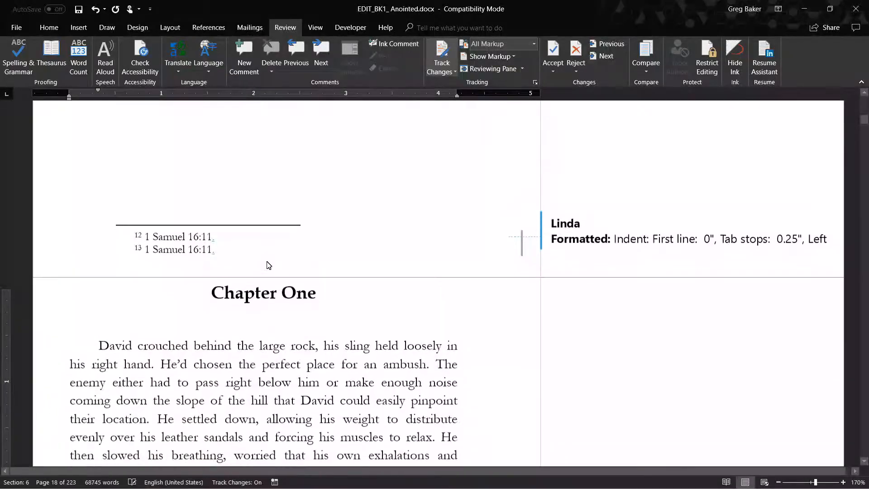
{"action": "scroll", "coordinate": [269, 264], "scroll_direction": "down", "scroll_amount": 1}
{"action": "left_click", "coordinate": [214, 174]}
{"action": "left_click", "coordinate": [607, 58]}
{"action": "left_click", "coordinate": [607, 57]}
{"action": "left_click", "coordinate": [607, 57]}
{"action": "left_click", "coordinate": [607, 57]}
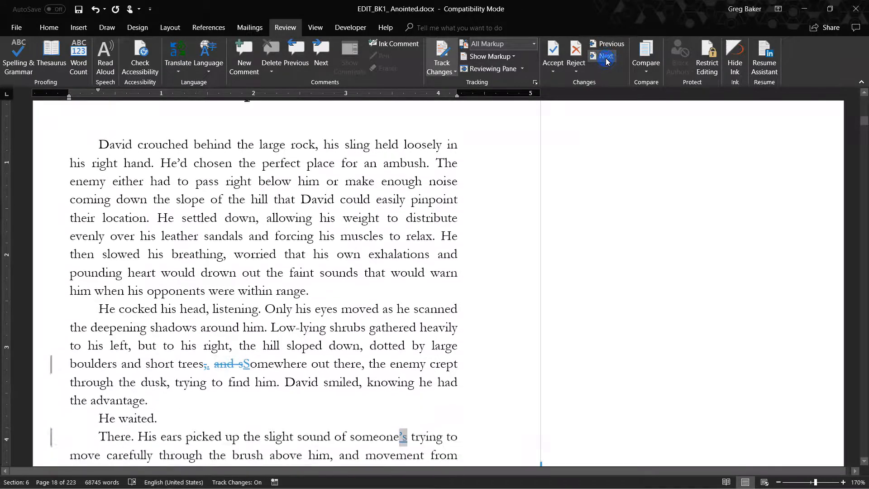
{"action": "left_click", "coordinate": [607, 57]}
{"action": "left_click", "coordinate": [607, 57]}
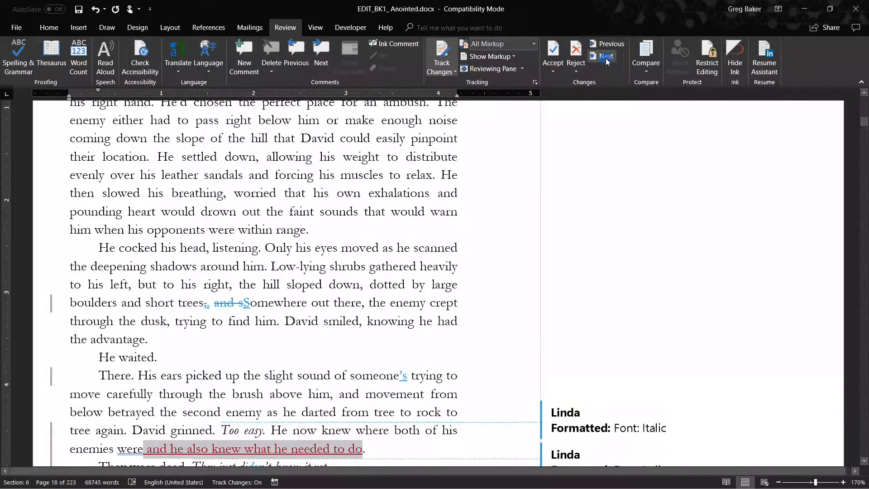
Add a comma after "enemies were" and accept the tracked insertion "and he also knew what he needed to do".
{"action": "scroll", "coordinate": [489, 133], "scroll_direction": "down", "scroll_amount": 3}
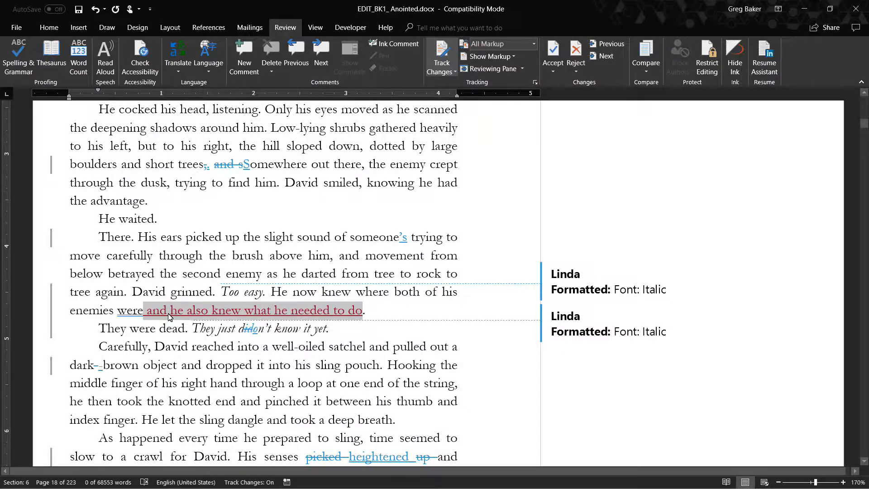
{"action": "left_click", "coordinate": [145, 315]}
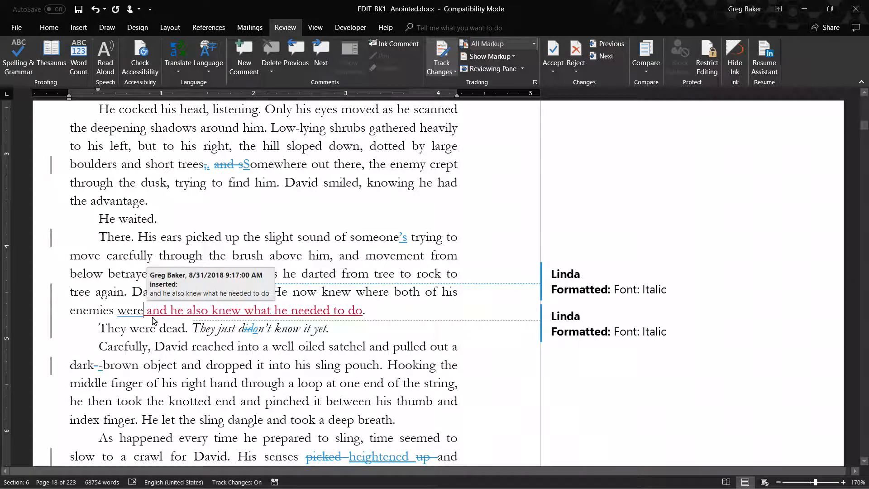
{"action": "type", "text": ","}
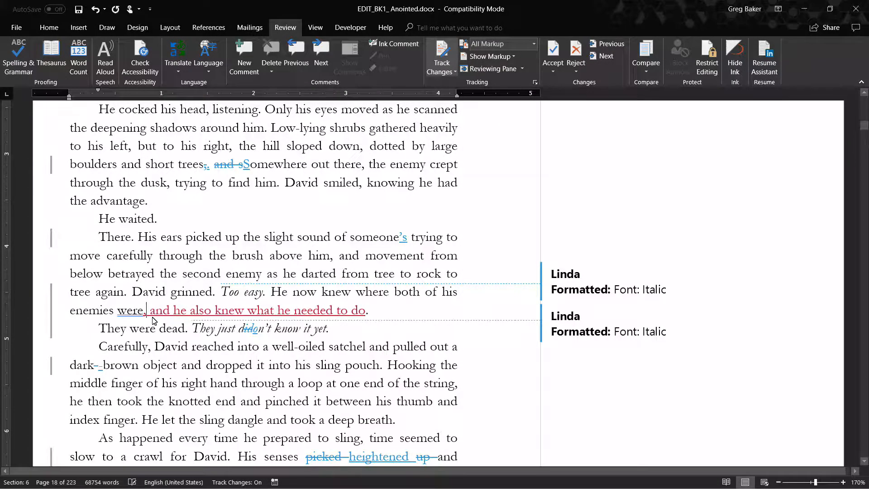
{"action": "left_click_drag", "start_coordinate": [144, 316], "coordinate": [374, 317]}
{"action": "left_click", "coordinate": [553, 51]}
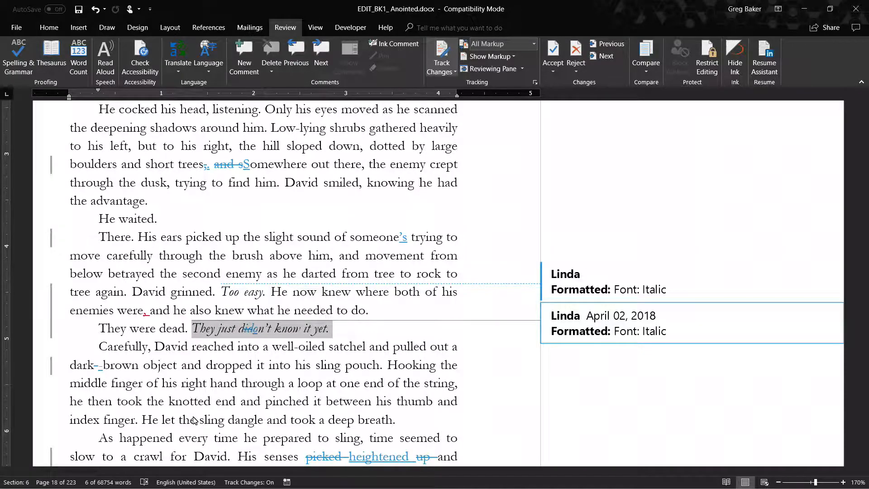
{"action": "scroll", "coordinate": [222, 403], "scroll_direction": "up", "scroll_amount": 8}
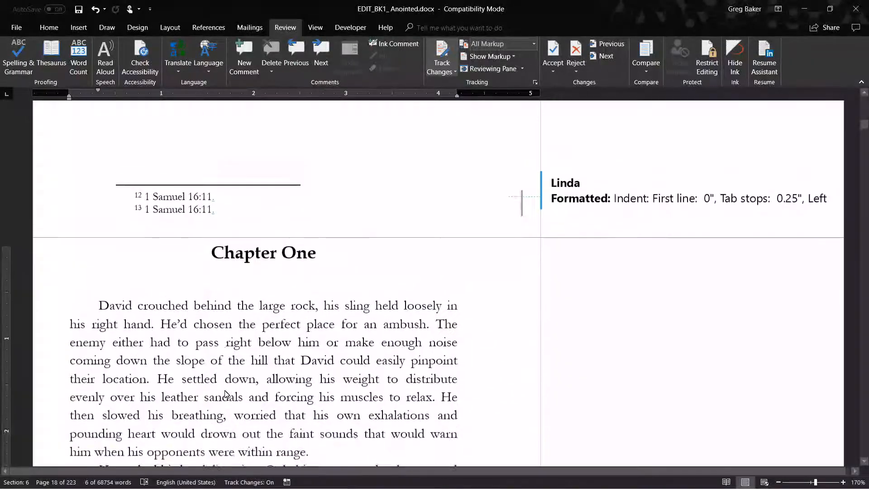
{"action": "scroll", "coordinate": [226, 394], "scroll_direction": "down", "scroll_amount": 5}
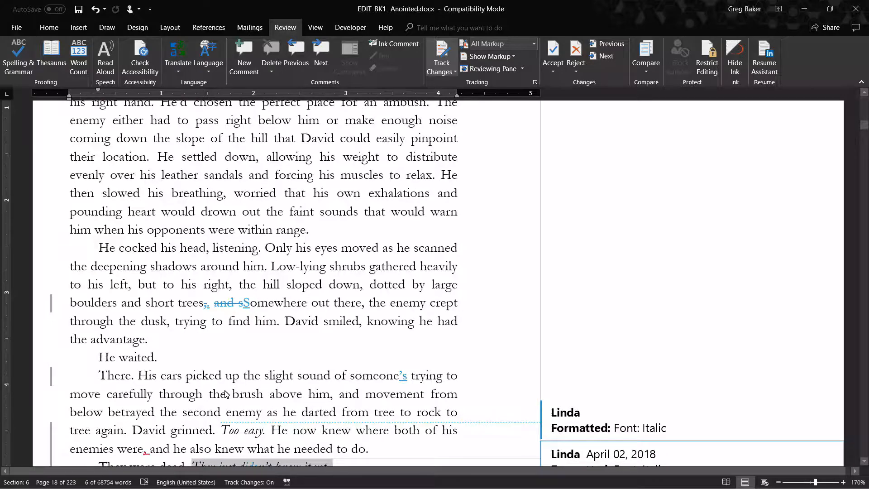